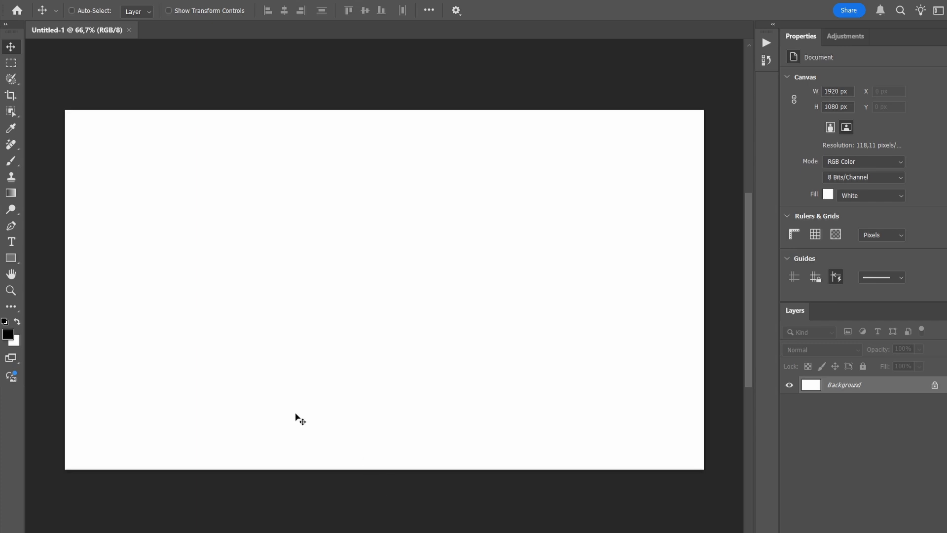
# Draw a rectangle about 138 × 1083 px along the canvas's left edge and fill it with a black-to-white linear gradient at -180°.
pyautogui.click(15, 257)
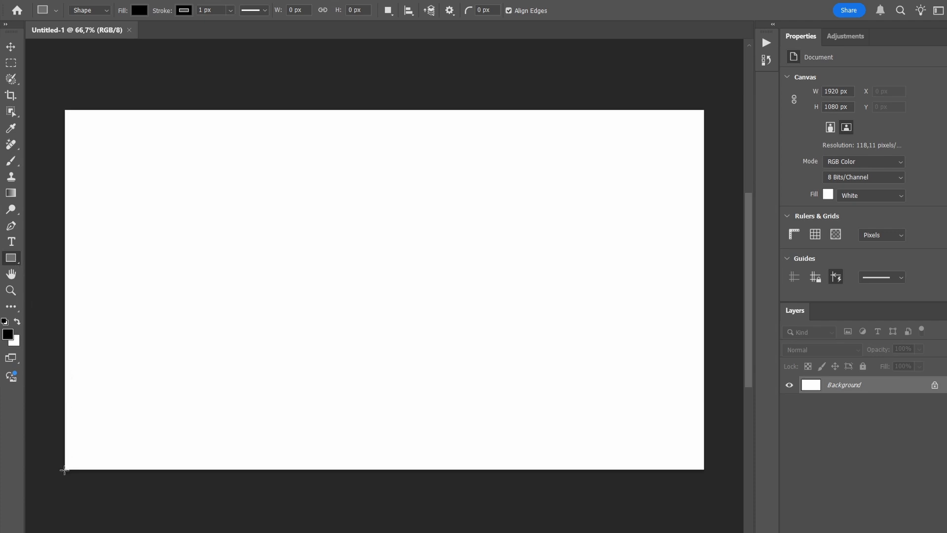
pyautogui.moveTo(64, 469); pyautogui.dragTo(110, 110)
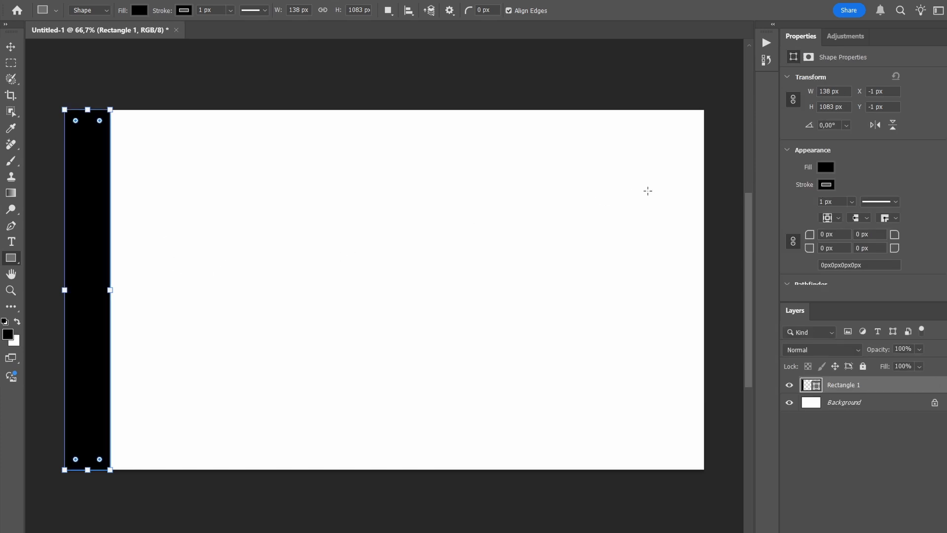
pyautogui.click(826, 167)
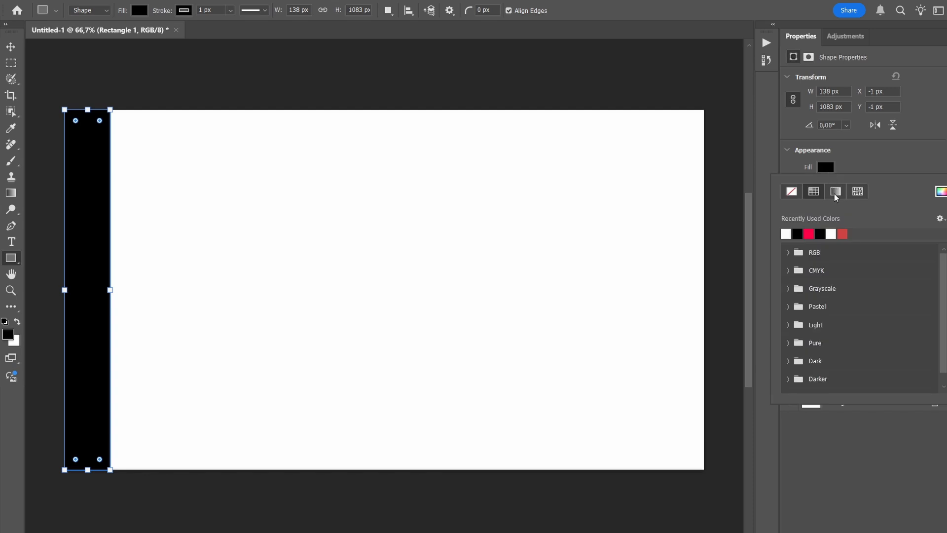
pyautogui.click(834, 192)
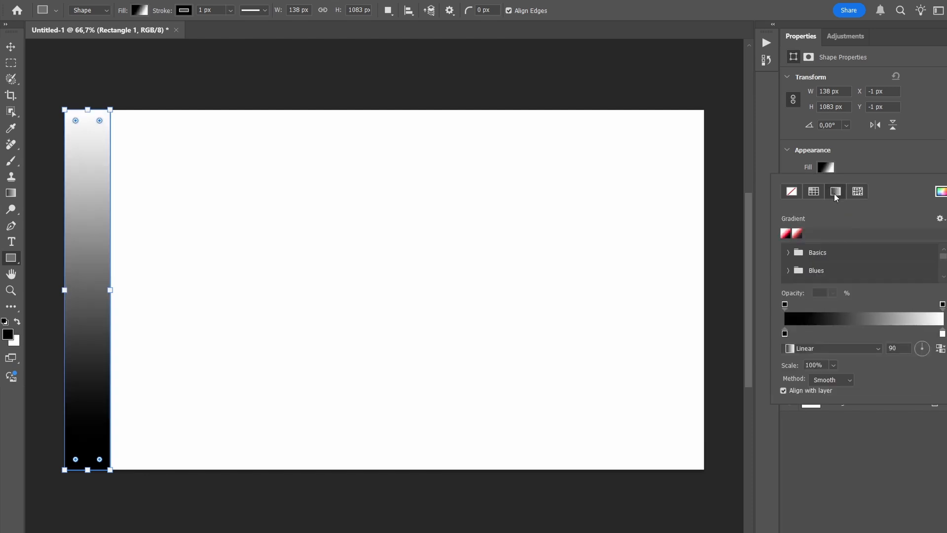
pyautogui.click(902, 348)
pyautogui.press('BackSpace')
pyautogui.press('BackSpace')
pyautogui.write('-1')
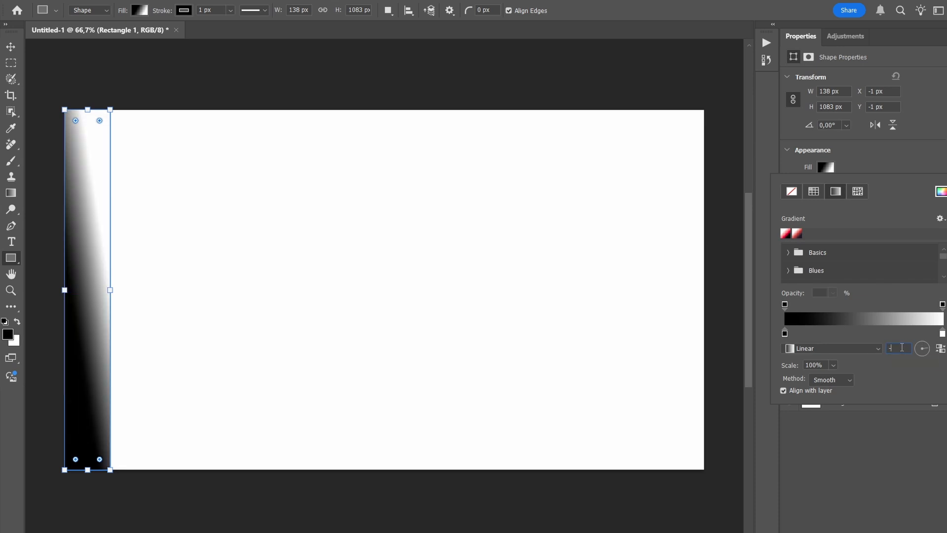
pyautogui.write('80')
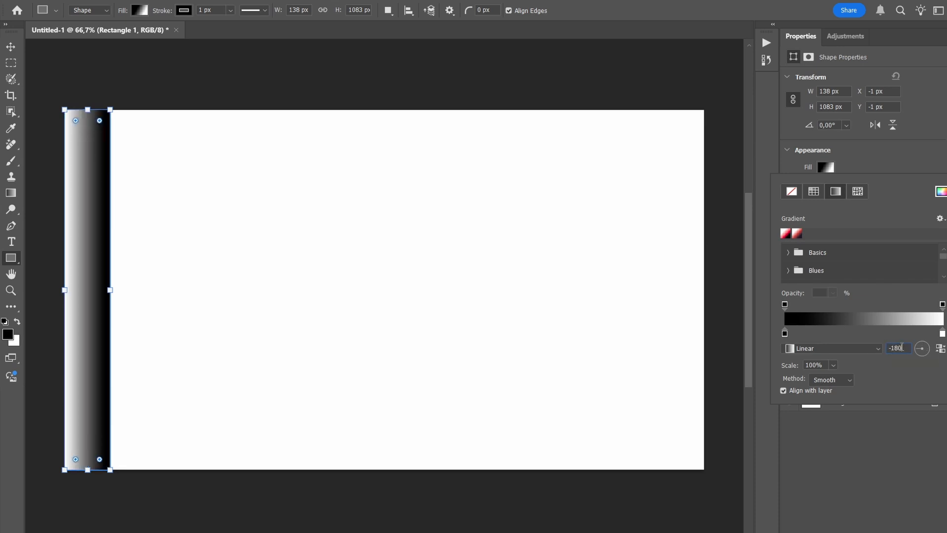
pyautogui.press('Return')
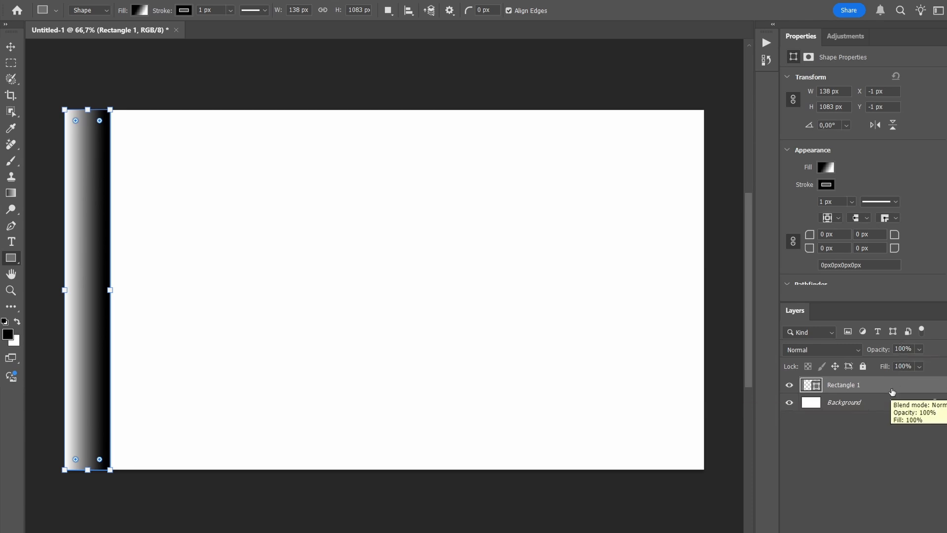
# Duplicate the gradient strip and place the copy edge to edge against the right side of the original.
pyautogui.hotkey('ctrl', 'v')
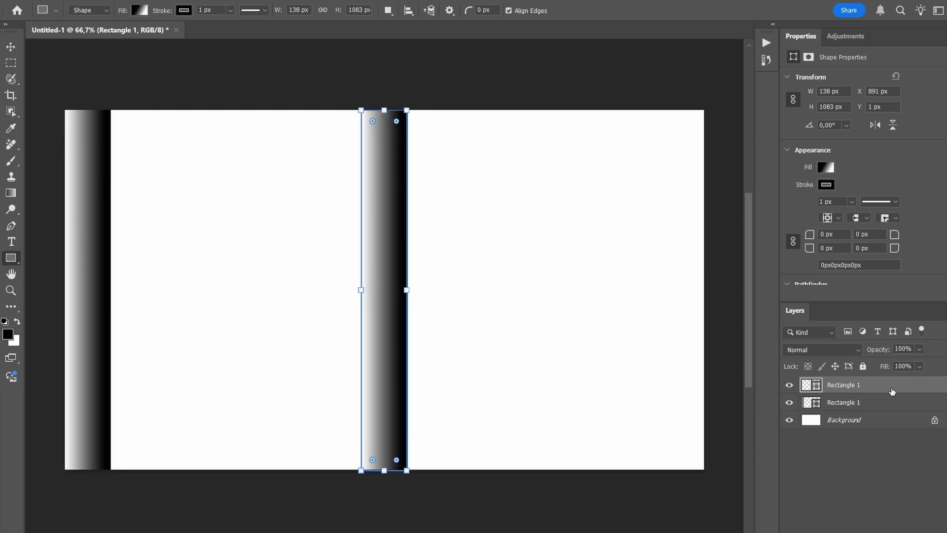
pyautogui.hotkey('ctrl', 't')
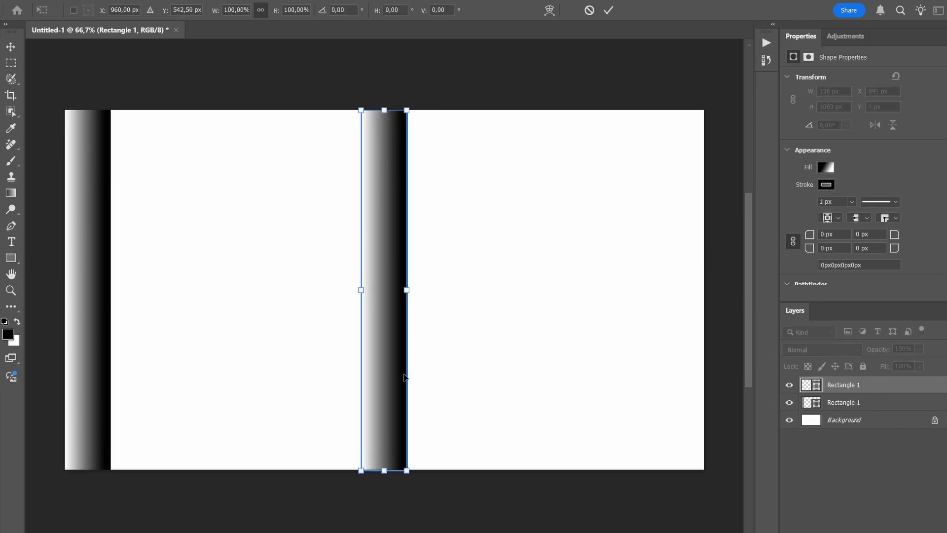
pyautogui.moveTo(381, 366); pyautogui.dragTo(134, 365)
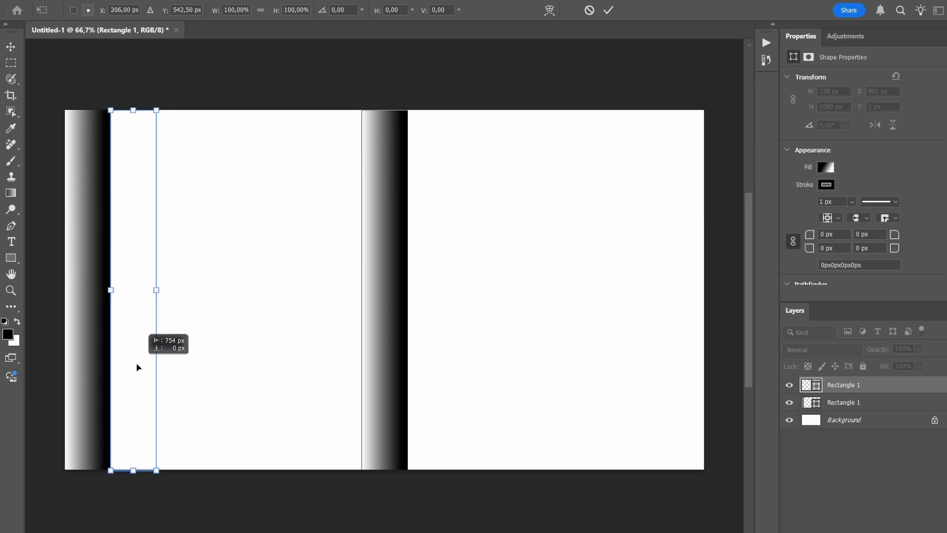
pyautogui.click(608, 10)
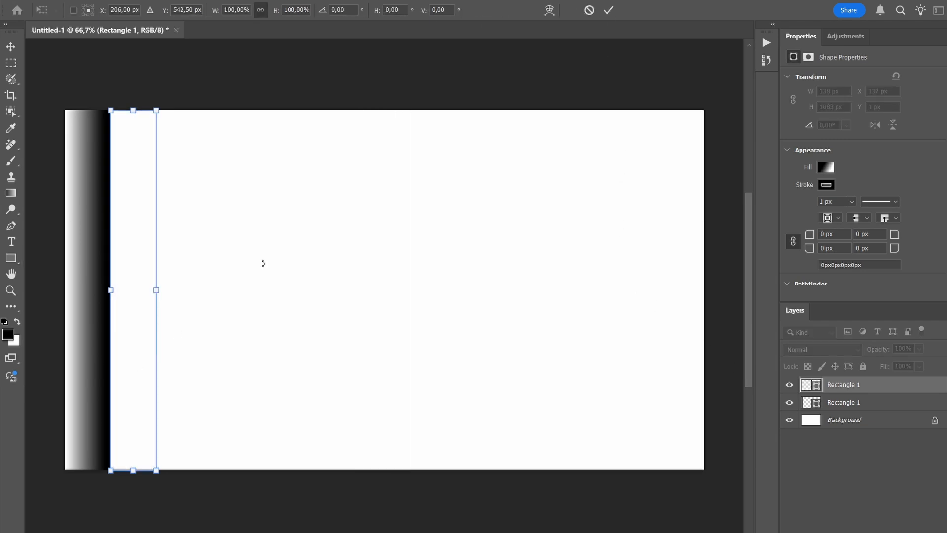
# Duplicate the two gradient strips together and place the copies directly beside them to form a row of four.
pyautogui.keyDown('shift'); pyautogui.click(880, 403); pyautogui.keyUp('shift')
pyautogui.hotkey('ctrl', 'c')
pyautogui.hotkey('ctrl', 'v')
pyautogui.hotkey('ctrl', 't')
pyautogui.moveTo(421, 359); pyautogui.dragTo(239, 357)
pyautogui.click(608, 10)
# Duplicate the four strips twice, placing each set edge to edge to extend the row to twelve strips.
pyautogui.keyDown('shift'); pyautogui.click(880, 437); pyautogui.keyUp('shift')
pyautogui.hotkey('ctrl', 'c')
pyautogui.hotkey('ctrl', 'v')
pyautogui.hotkey('ctrl', 't')
pyautogui.moveTo(473, 321); pyautogui.dragTo(594, 335)
pyautogui.click(608, 10)
pyautogui.hotkey('ctrl', 'v')
pyautogui.hotkey('ctrl', 't')
pyautogui.press('Return')
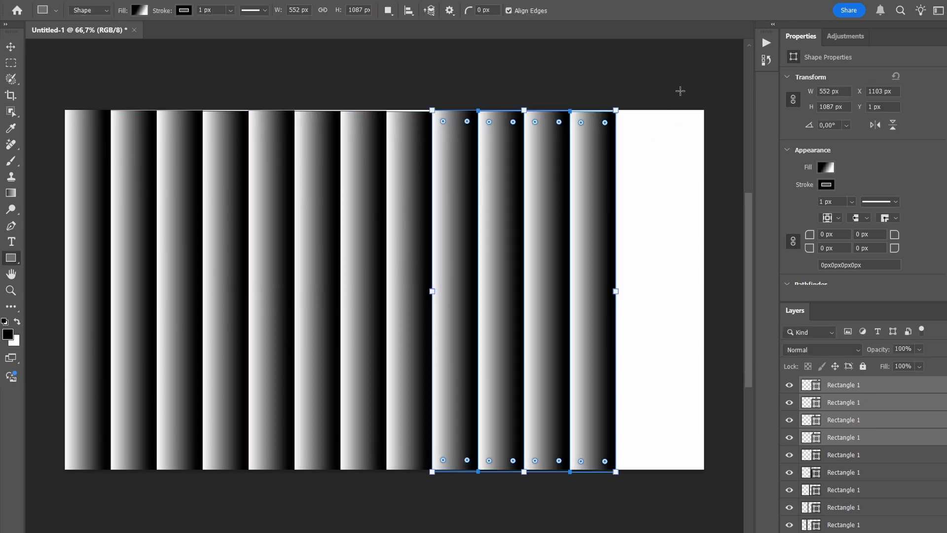
# Duplicate strips from the end of the row and place the copies over the remaining white area at the canvas's right edge.
pyautogui.click(680, 91)
pyautogui.click(511, 235)
pyautogui.press('v')
pyautogui.click(836, 387)
pyautogui.keyDown('shift'); pyautogui.click(854, 420); pyautogui.keyUp('shift')
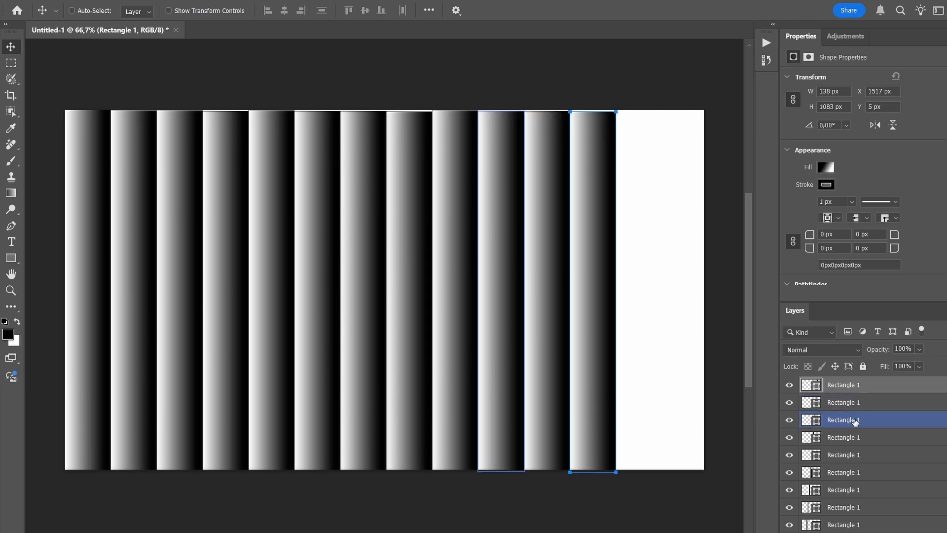
pyautogui.hotkey('ctrl', 't')
pyautogui.moveTo(567, 291); pyautogui.dragTo(653, 224)
pyautogui.click(596, 10)
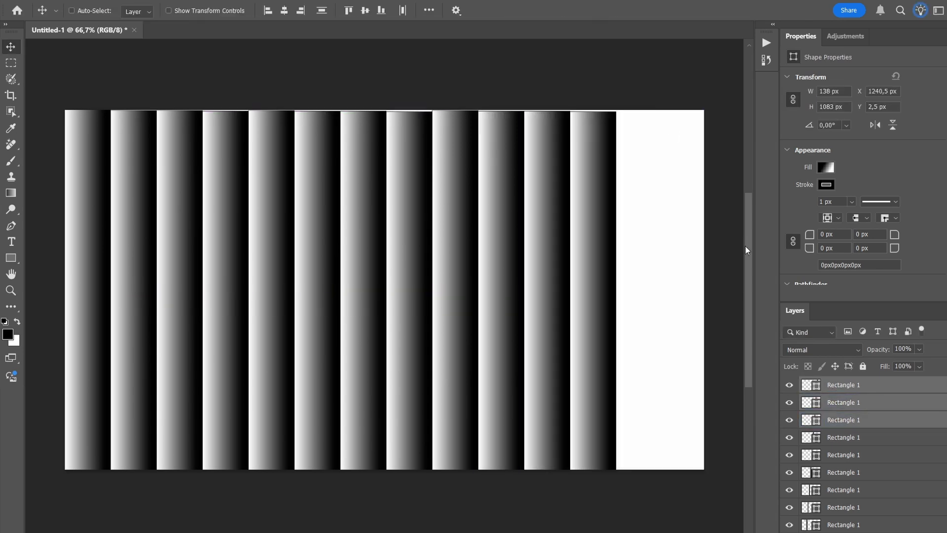
pyautogui.hotkey('ctrl', 'v')
pyautogui.hotkey('ctrl', 't')
pyautogui.moveTo(424, 266); pyautogui.dragTo(724, 266)
pyautogui.click(618, 10)
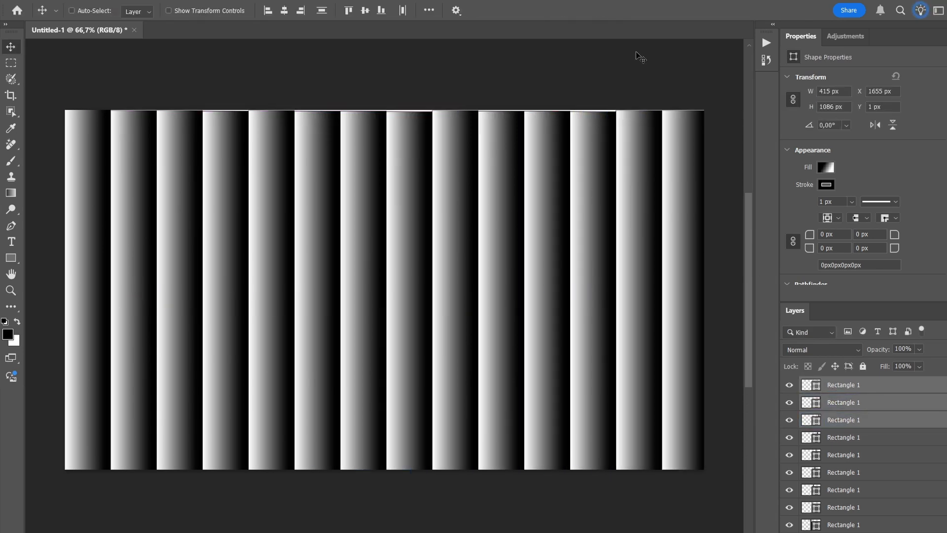
# Convert all the strip layers above the Background into one smart object and rasterize it.
pyautogui.click(859, 390)
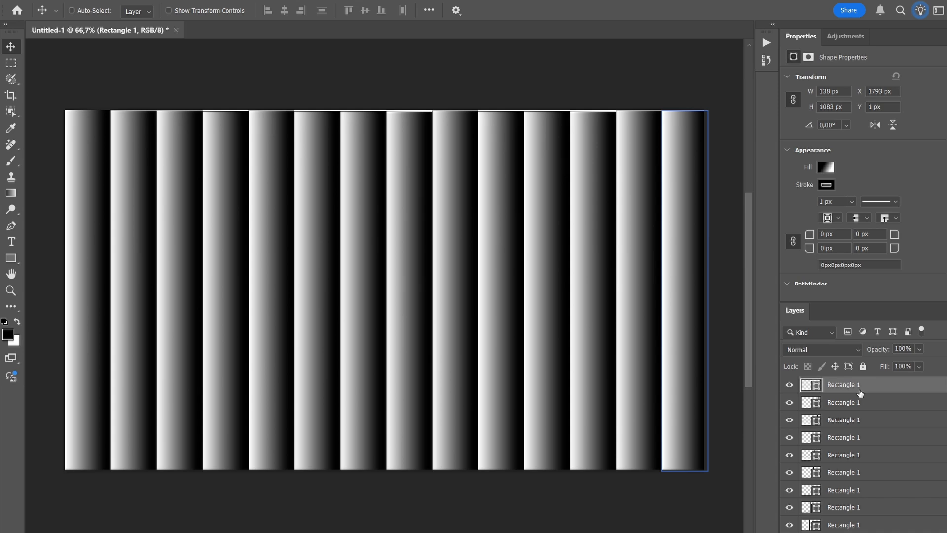
pyautogui.scroll(-4, 860, 393)
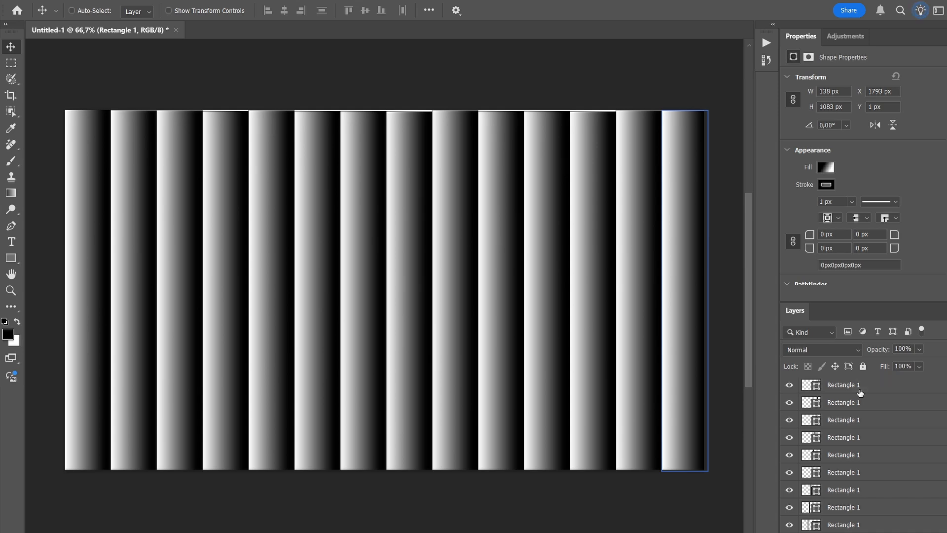
pyautogui.keyDown('shift'); pyautogui.click(852, 510); pyautogui.keyUp('shift')
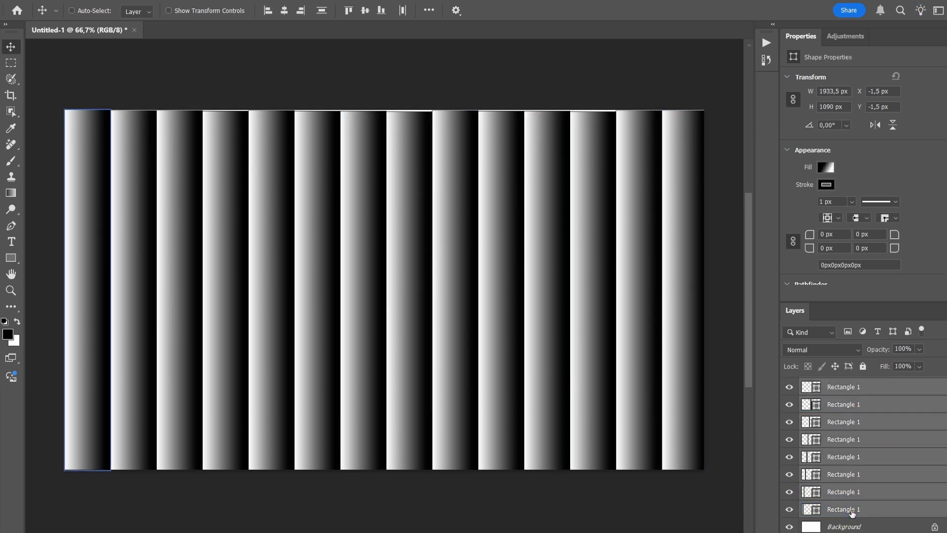
pyautogui.rightClick(851, 510)
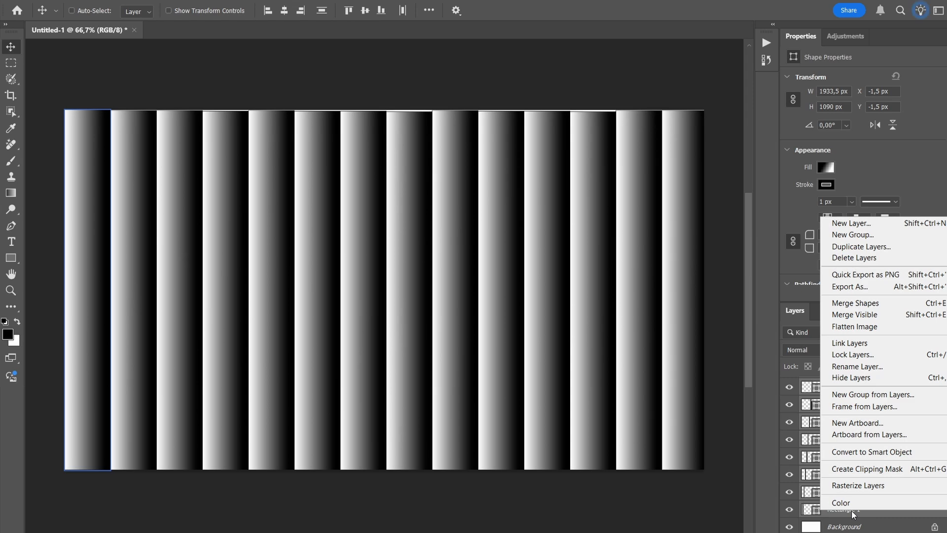
pyautogui.click(866, 452)
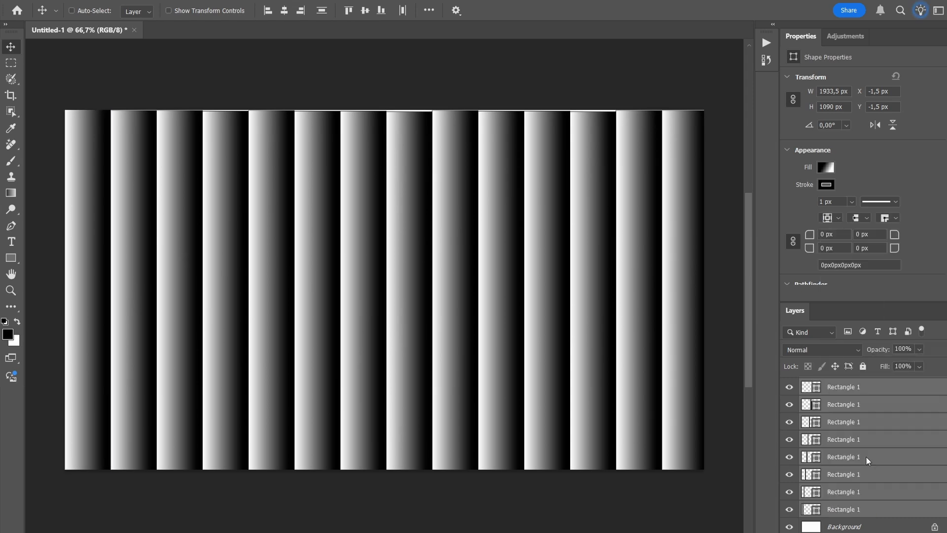
pyautogui.rightClick(855, 382)
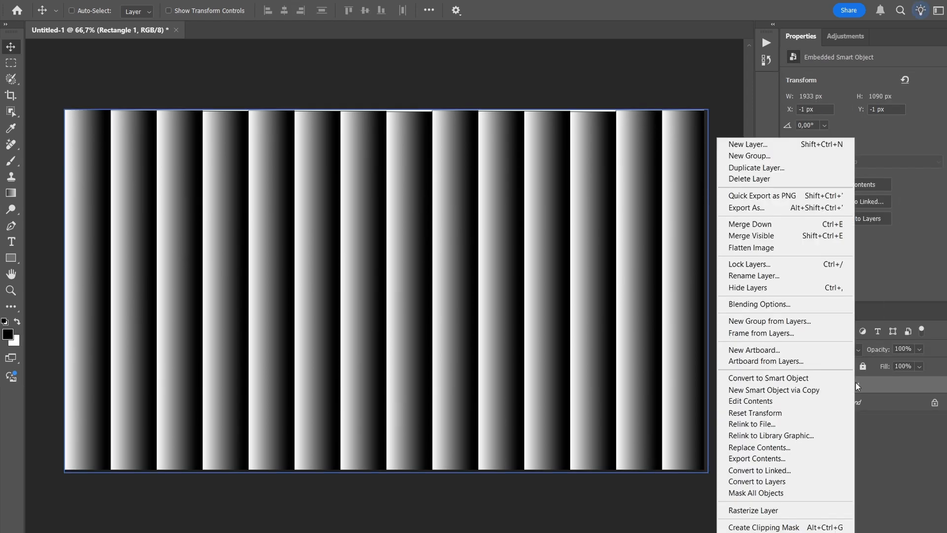
pyautogui.click(777, 510)
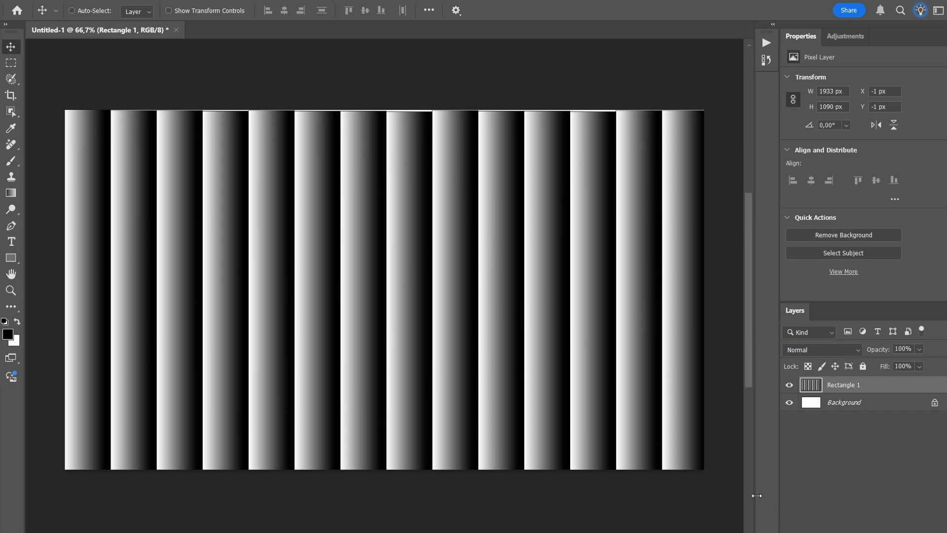
# Transform the merged strip layer to 99.38% width and 107.80% height so it spans the canvas and extends past its upper and lower edges.
pyautogui.hotkey('ctrl', 't')
pyautogui.moveTo(386, 110); pyautogui.dragTo(389, 81)
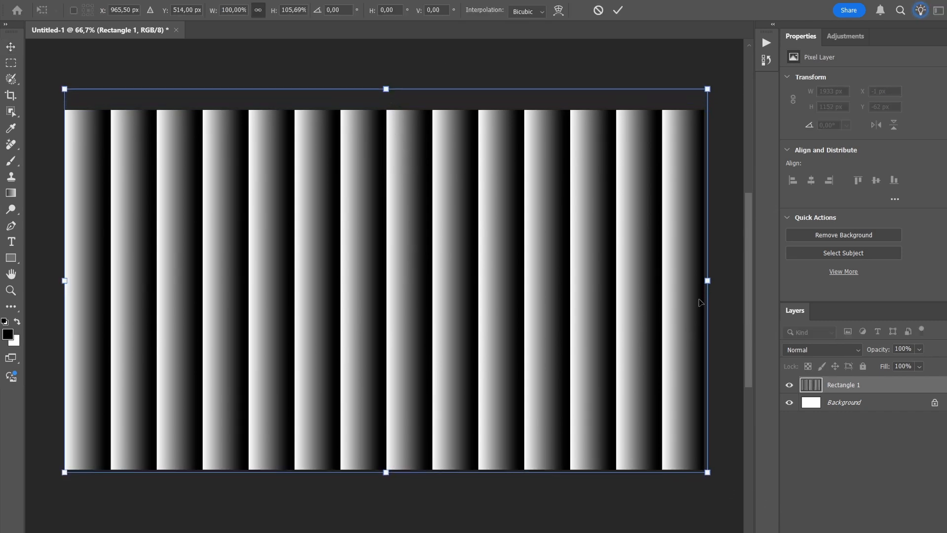
pyautogui.moveTo(707, 280); pyautogui.dragTo(703, 280)
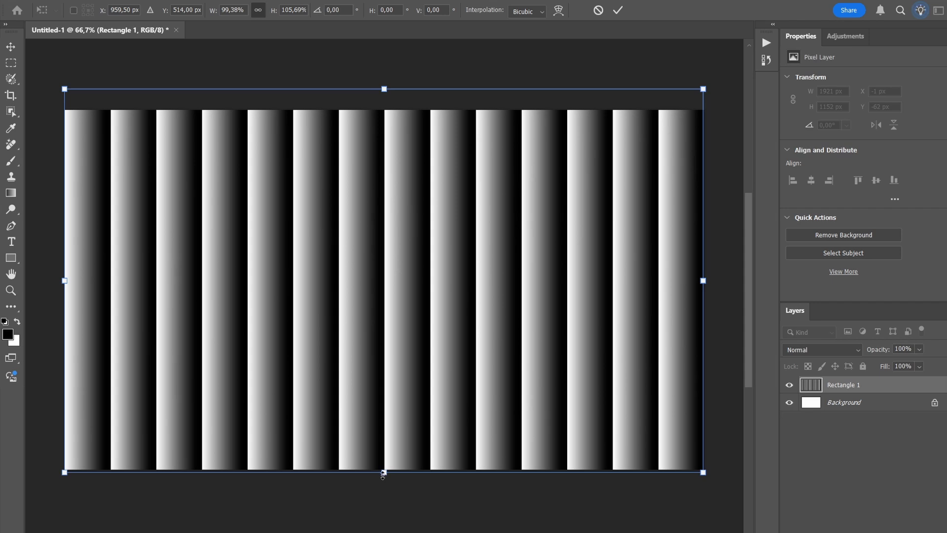
pyautogui.moveTo(383, 474); pyautogui.dragTo(384, 482)
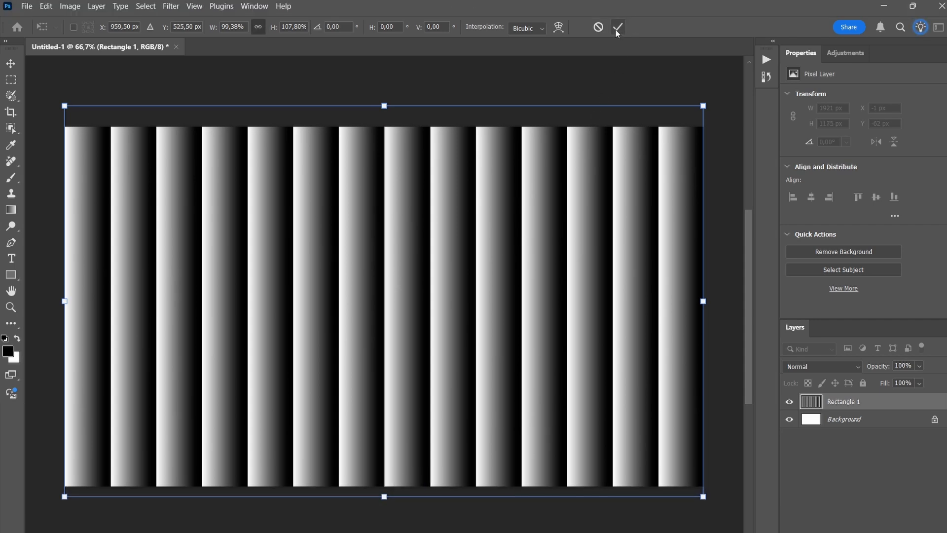
pyautogui.click(616, 27)
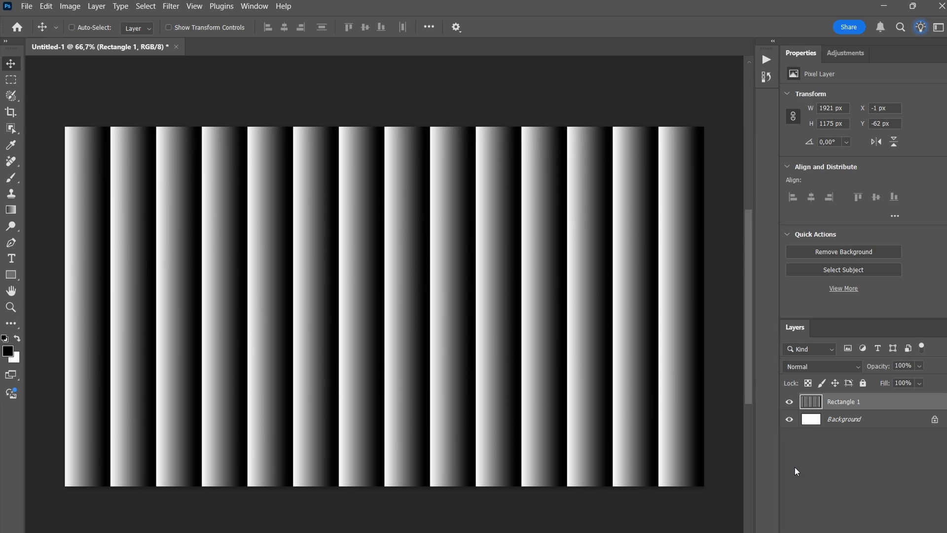
# Apply the Twirl distortion filter to the strip layer with an angle of 94°, previewing the whole pattern at 25%.
pyautogui.click(174, 7)
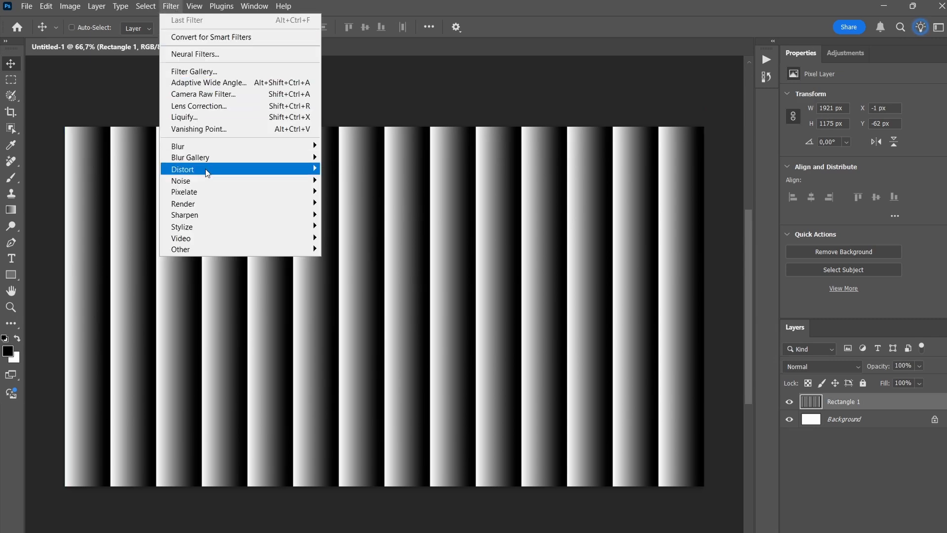
pyautogui.moveTo(206, 170)
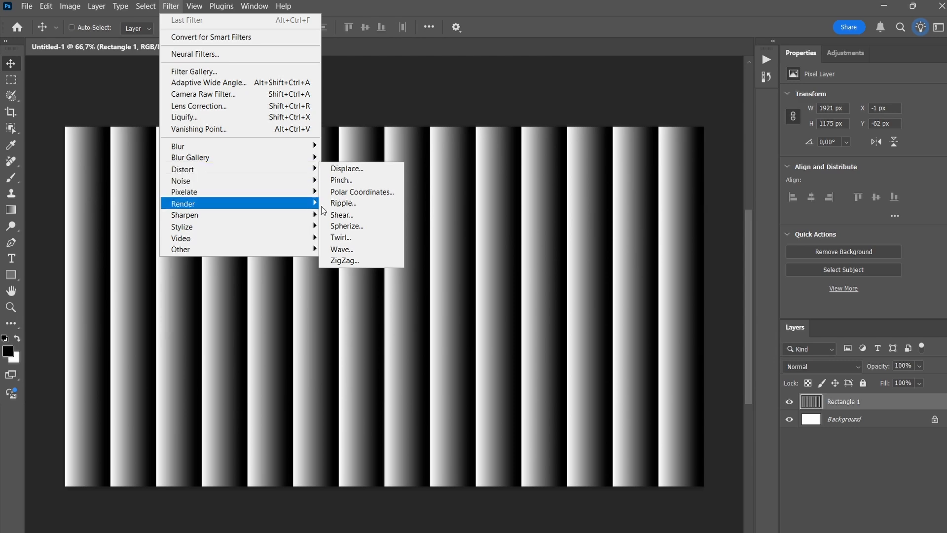
pyautogui.click(355, 237)
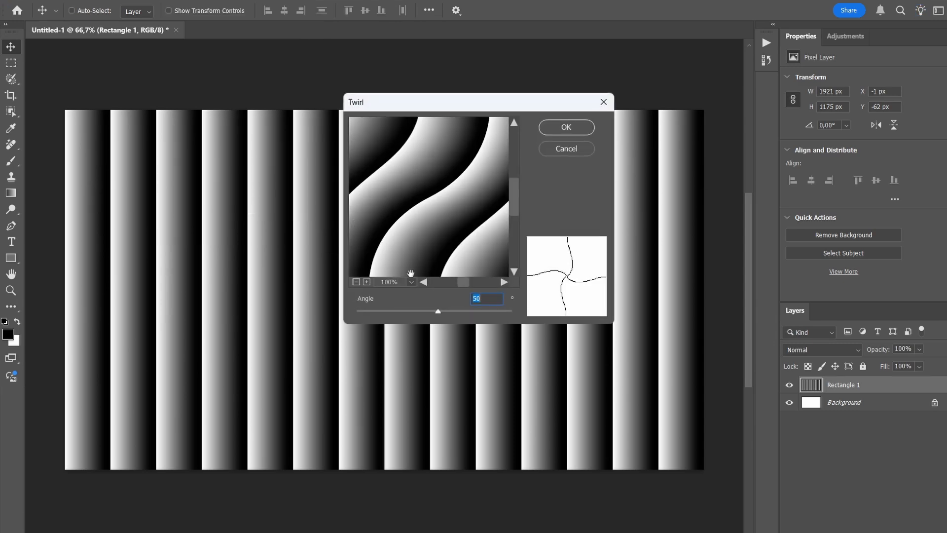
pyautogui.click(412, 283)
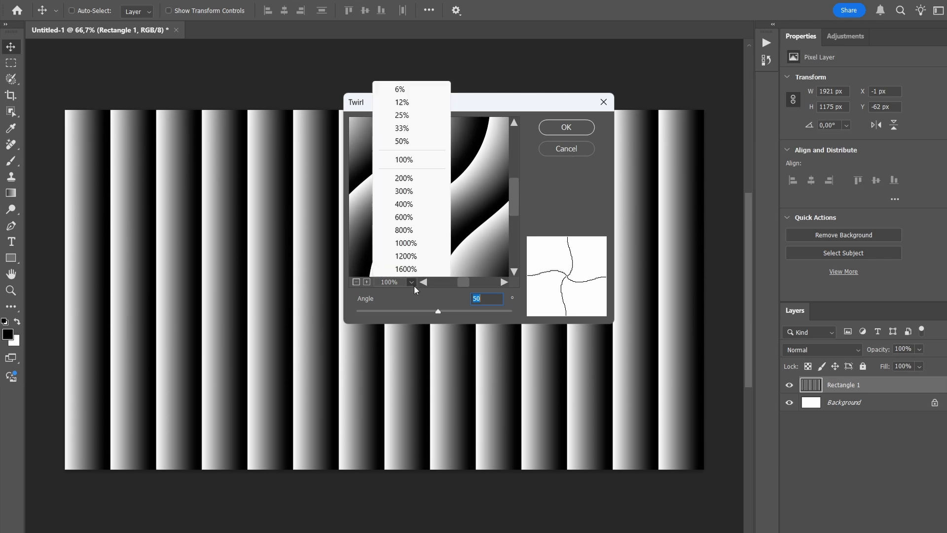
pyautogui.click(403, 130)
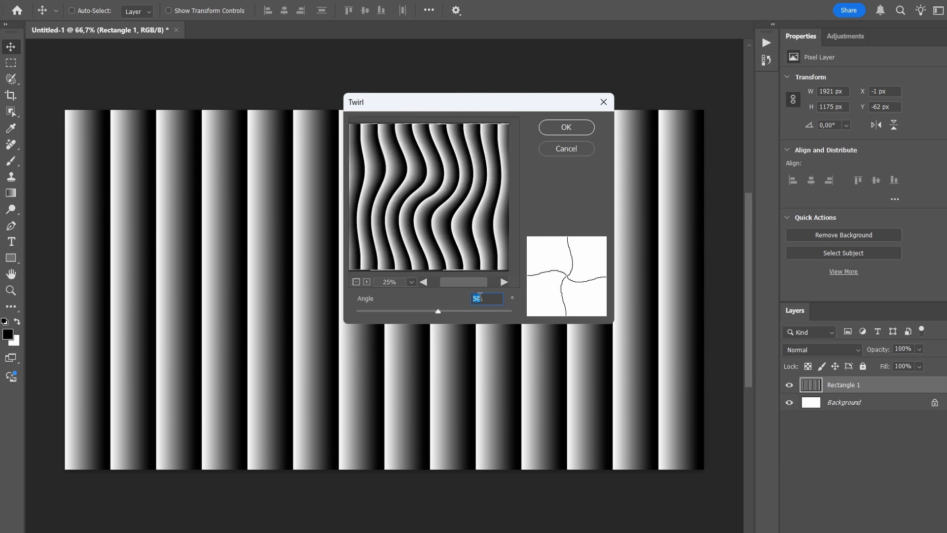
pyautogui.moveTo(437, 313); pyautogui.dragTo(441, 312)
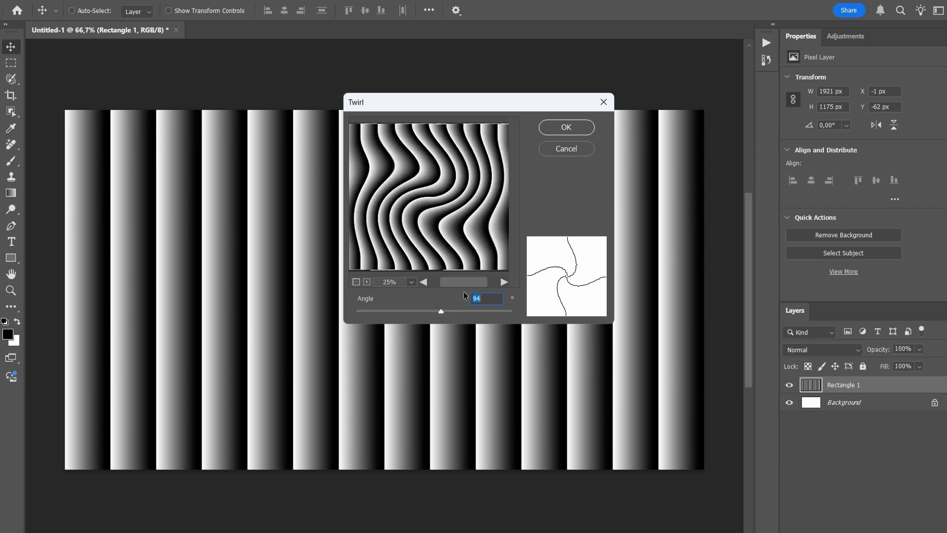
pyautogui.click(567, 127)
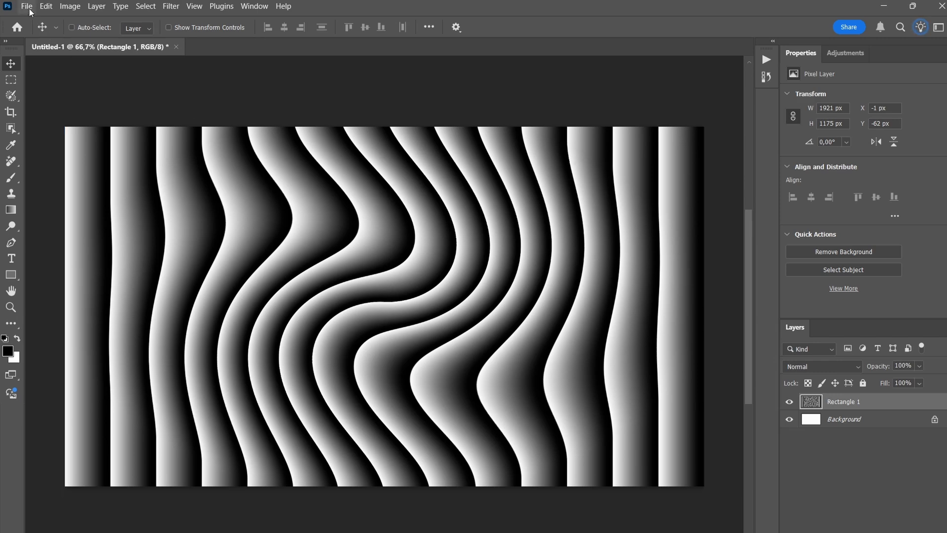
# Save the striped pattern as a Photoshop file named texture in the Fractal Glass Effect in Photoshop folder, with Maximize Compatibility enabled.
pyautogui.click(28, 7)
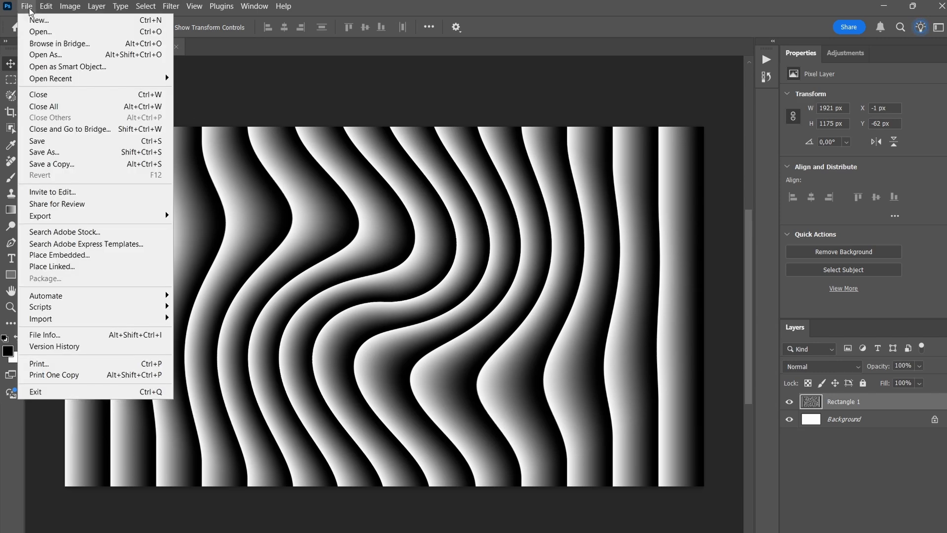
pyautogui.click(58, 153)
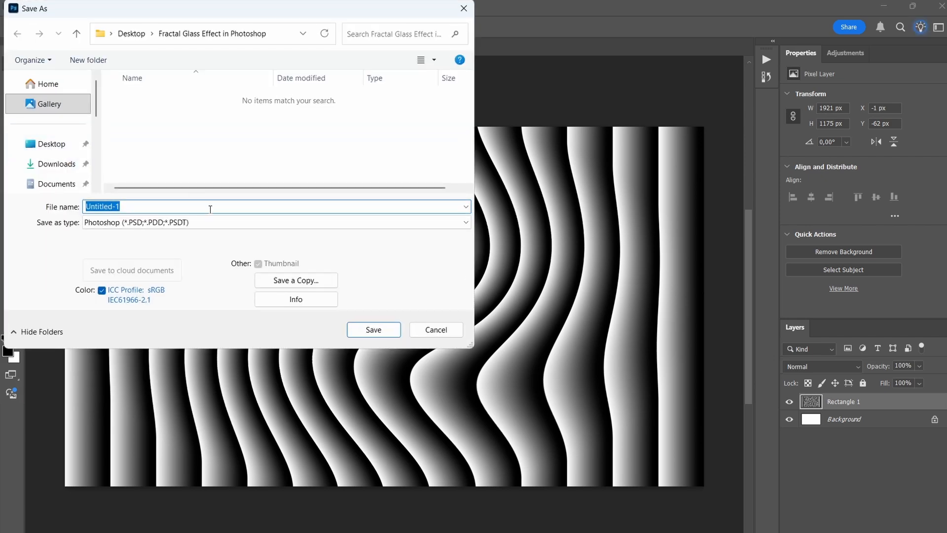
pyautogui.press('BackSpace')
pyautogui.write('texture')
pyautogui.click(369, 329)
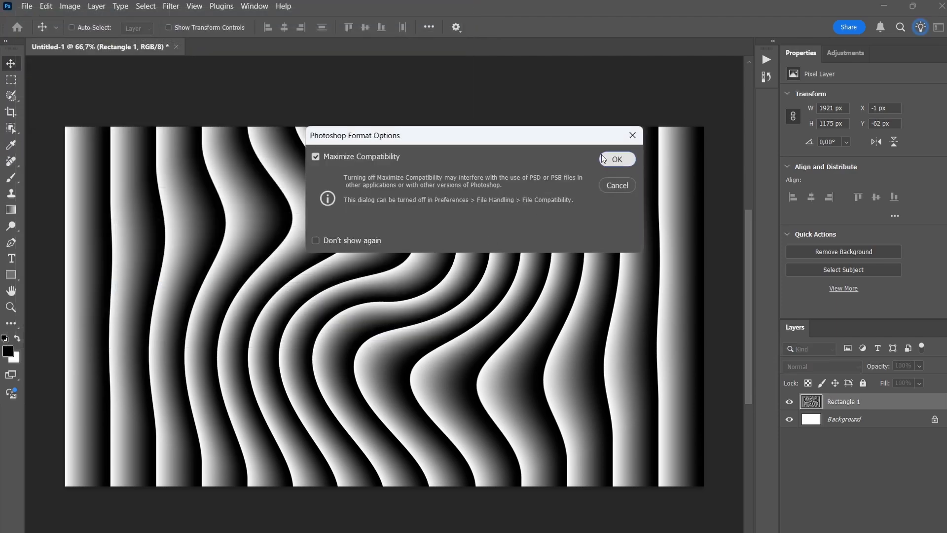
pyautogui.click(614, 157)
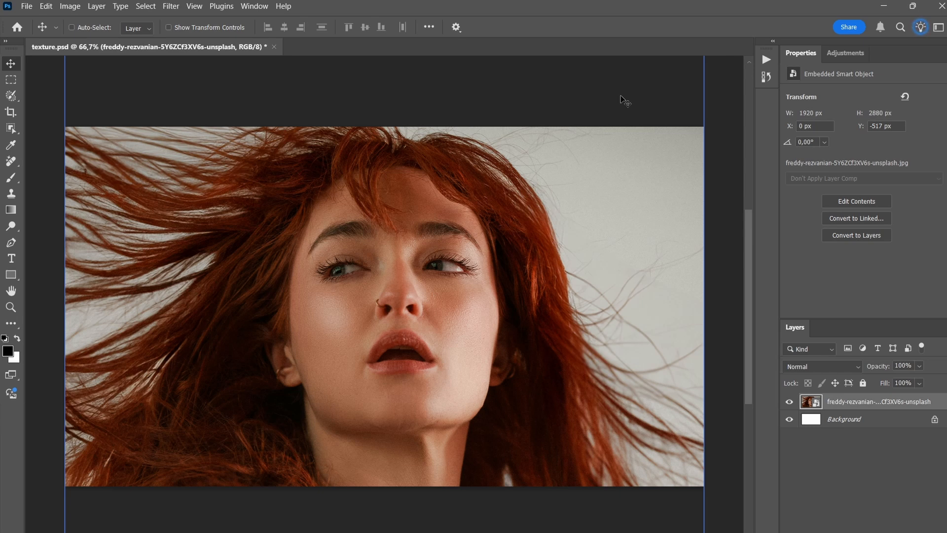
# Open the Filter Gallery's Glass filter for the portrait smart object and set the preview zoom to 33%.
pyautogui.click(170, 7)
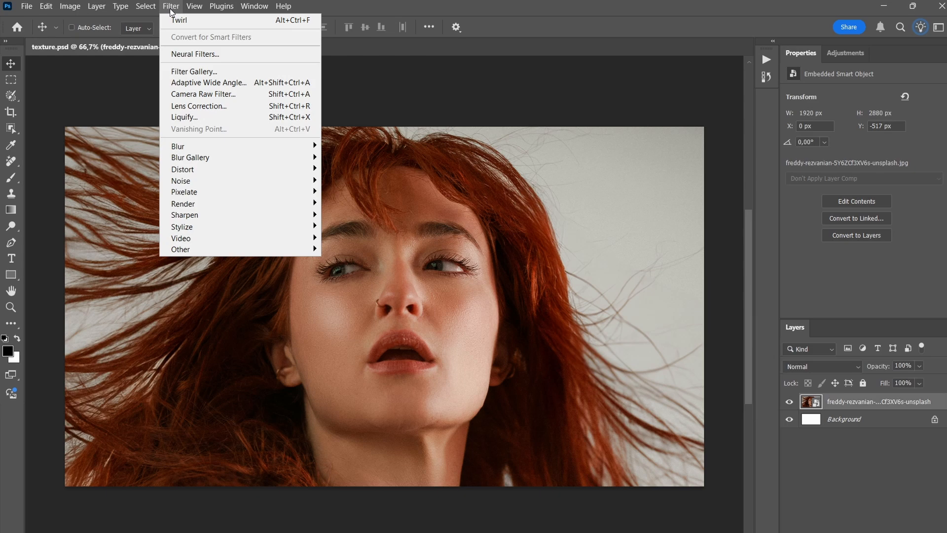
pyautogui.click(194, 71)
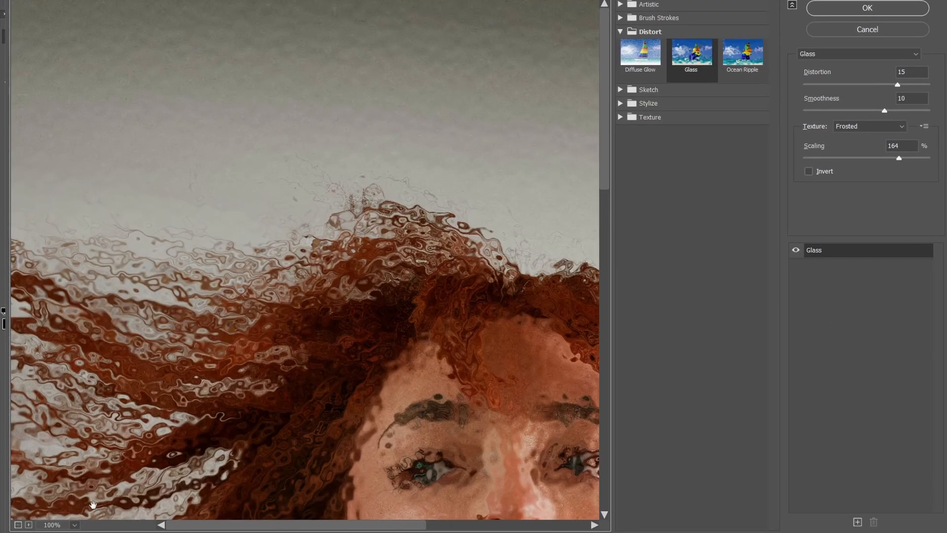
pyautogui.click(75, 525)
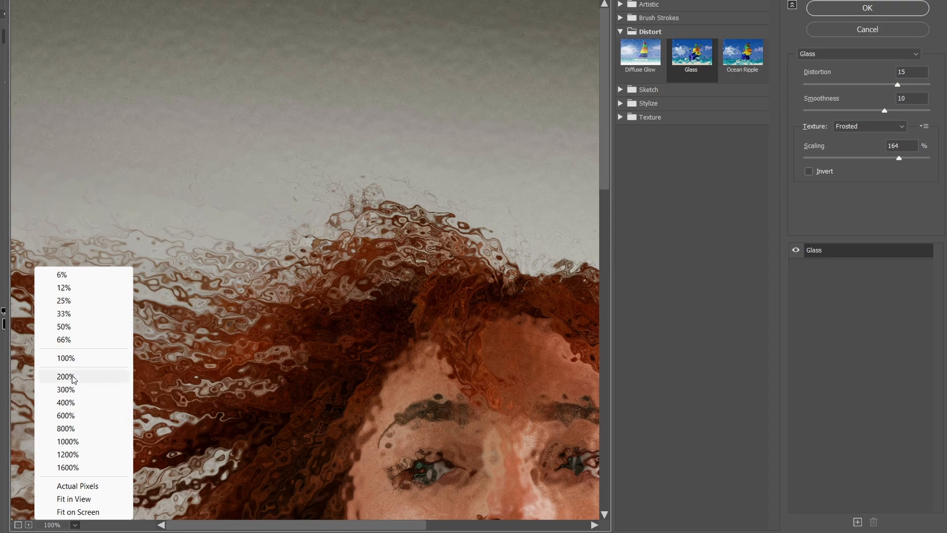
pyautogui.click(70, 312)
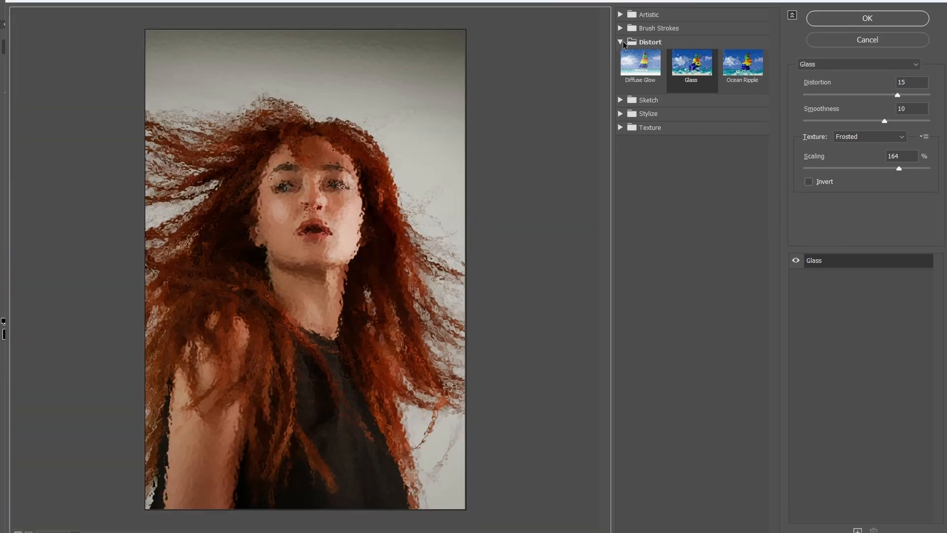
# Load the saved texture.psd file as the Glass filter's custom texture.
pyautogui.click(925, 137)
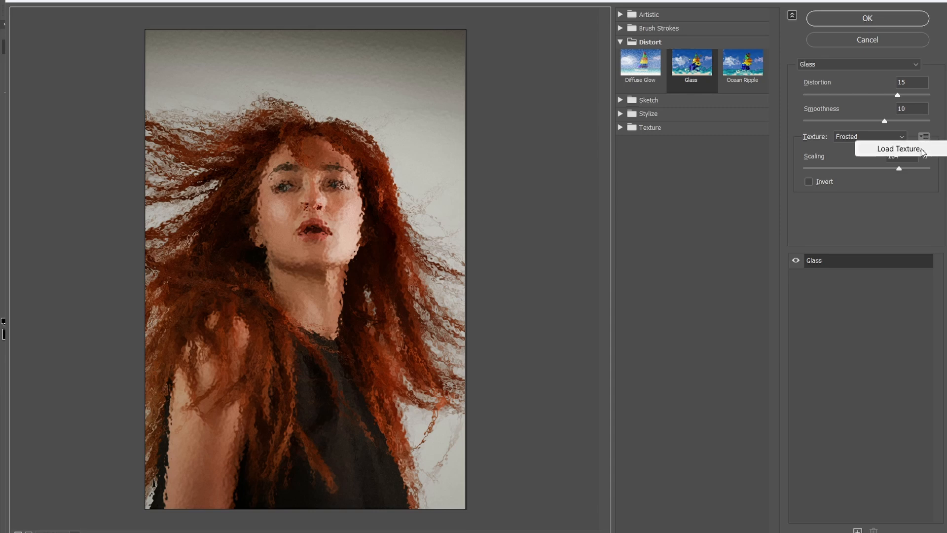
pyautogui.click(898, 149)
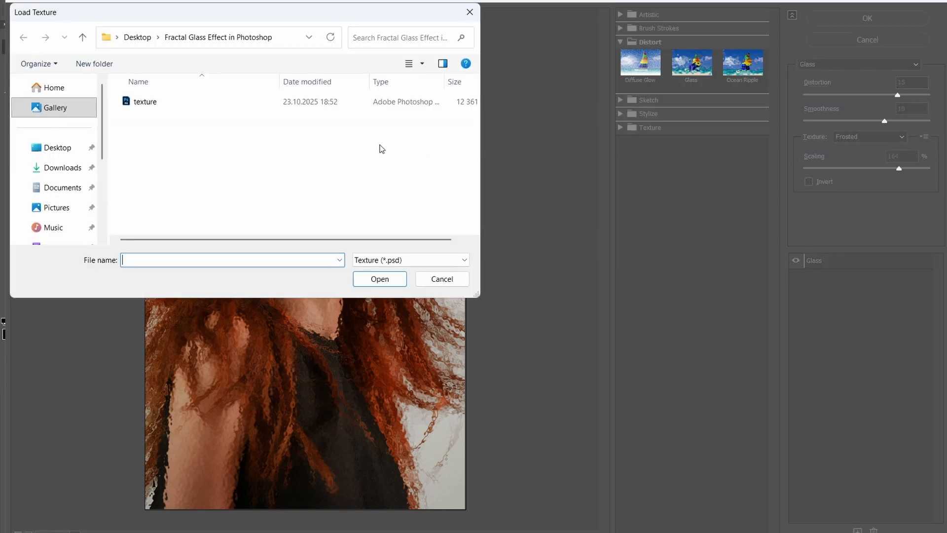
pyautogui.click(207, 103)
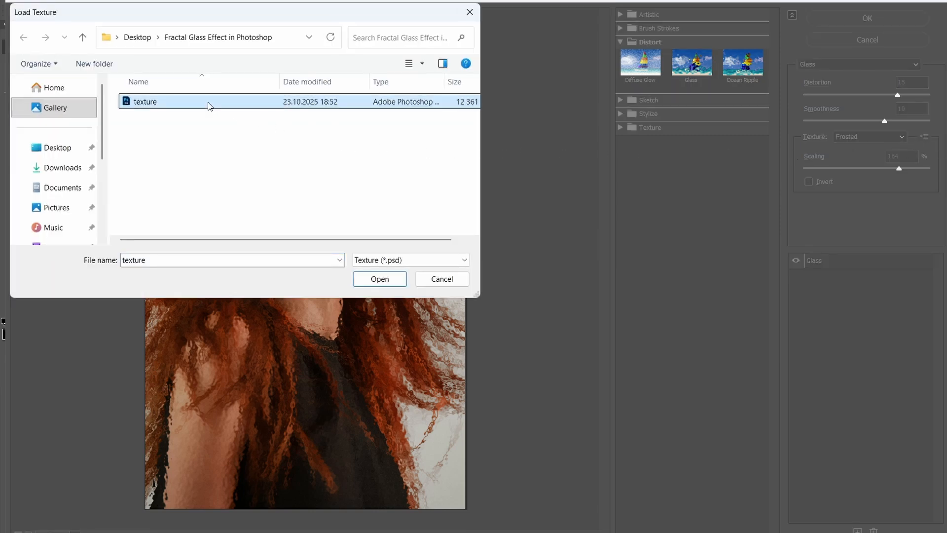
pyautogui.click(375, 278)
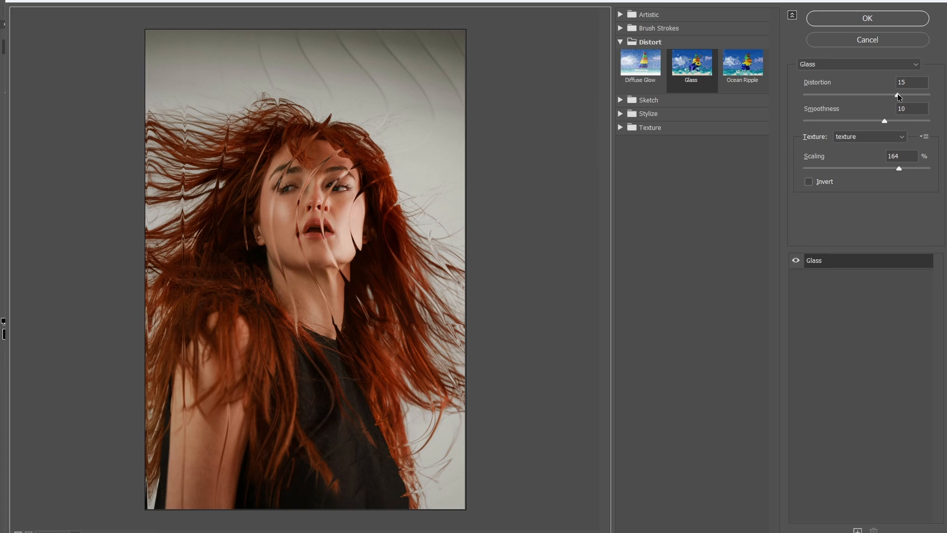
# Apply the Glass filter with distortion 15, smoothness 5 and texture scaling 133%.
pyautogui.moveTo(898, 95); pyautogui.dragTo(863, 126)
pyautogui.moveTo(898, 168); pyautogui.dragTo(844, 177)
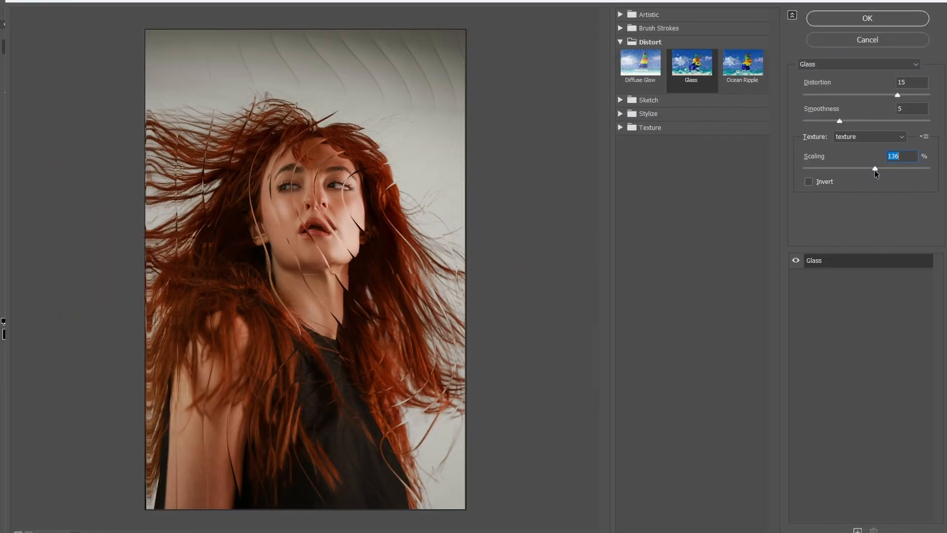
pyautogui.moveTo(873, 170); pyautogui.dragTo(872, 170)
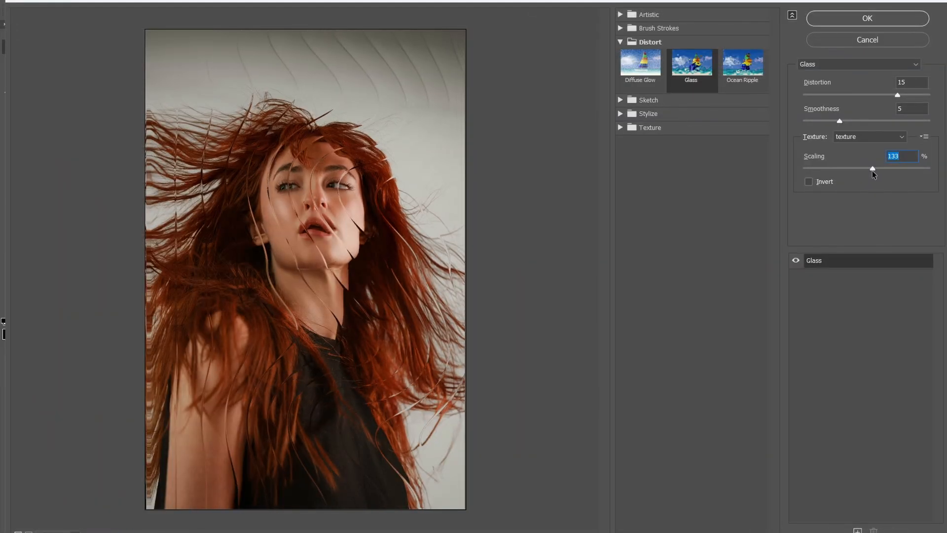
pyautogui.click(860, 20)
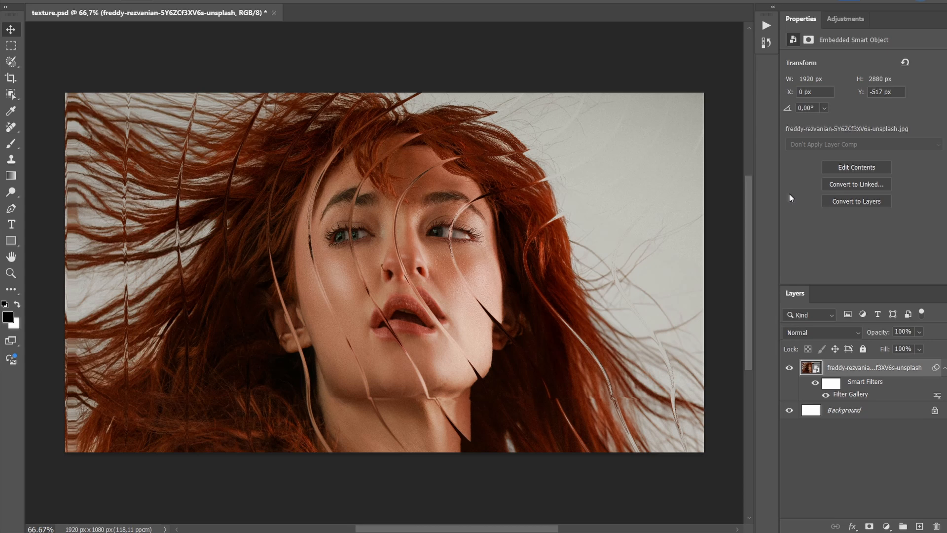
# Add a Gradient Map adjustment layer above the portrait and choose the Kojaif Gradient Maps 17 preset from the Vol. 1 folder.
pyautogui.click(886, 526)
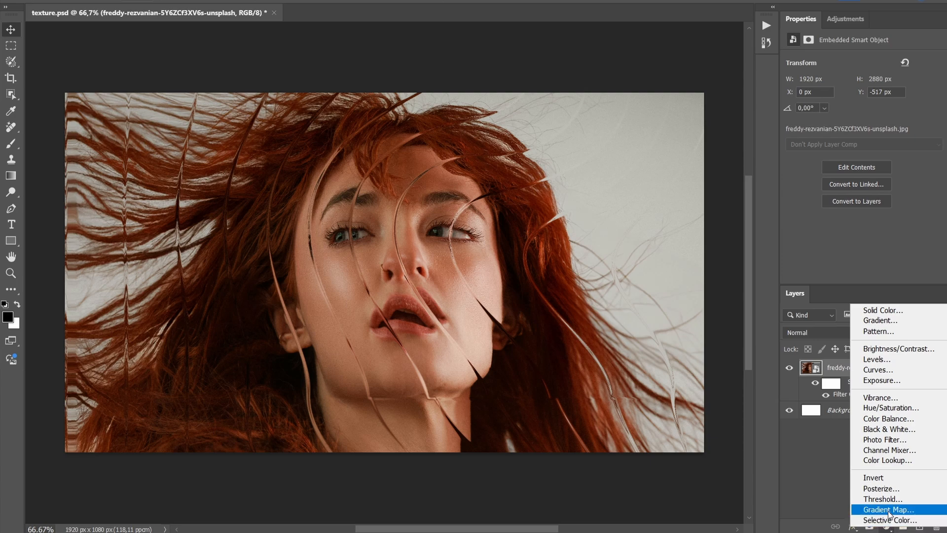
pyautogui.click(888, 510)
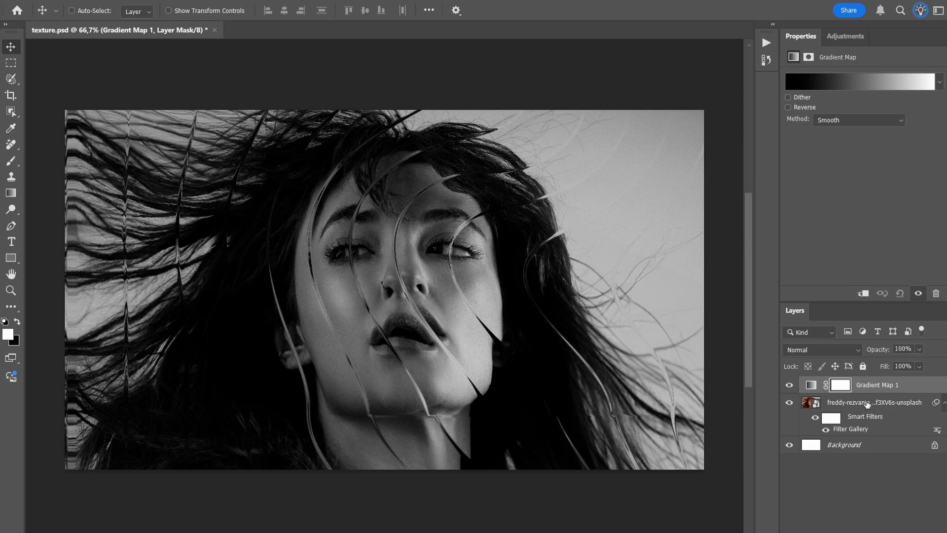
pyautogui.click(845, 85)
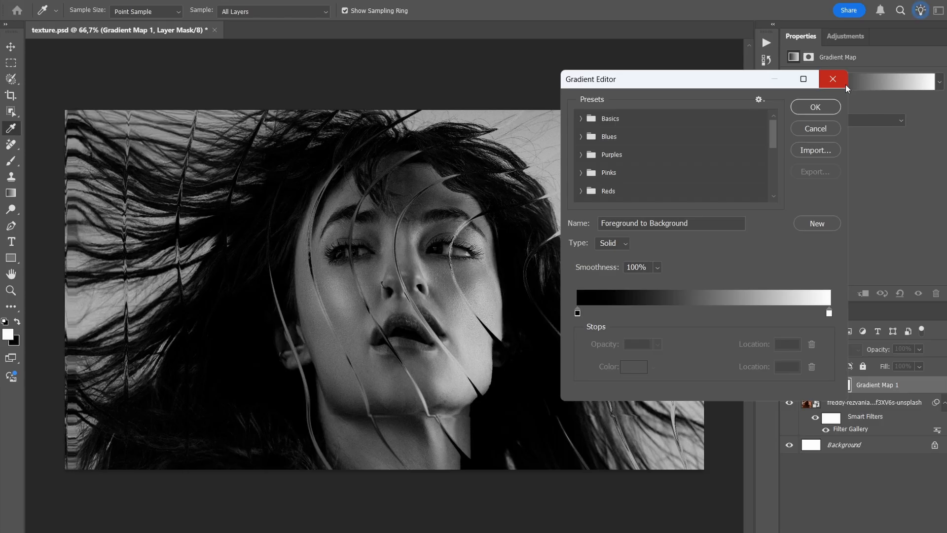
pyautogui.scroll(-6, 771, 132)
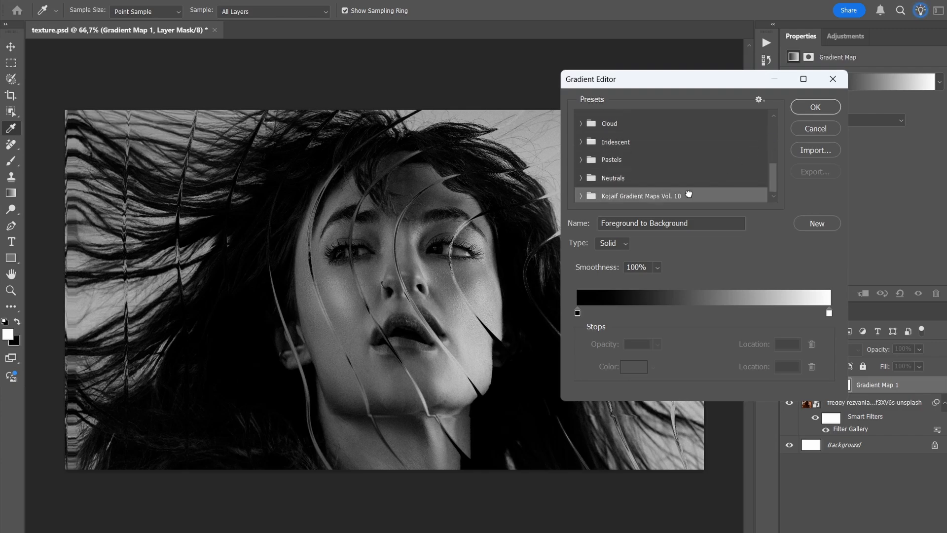
pyautogui.click(673, 194)
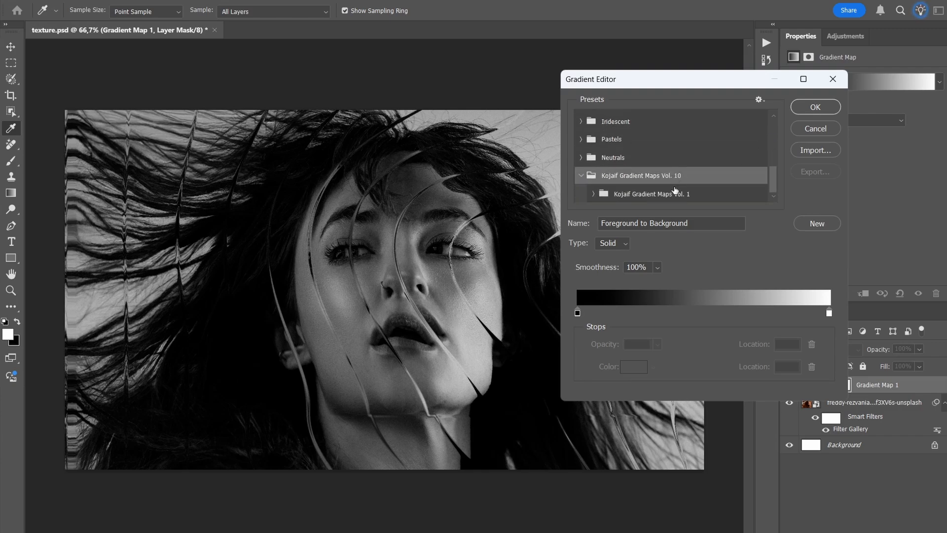
pyautogui.click(655, 194)
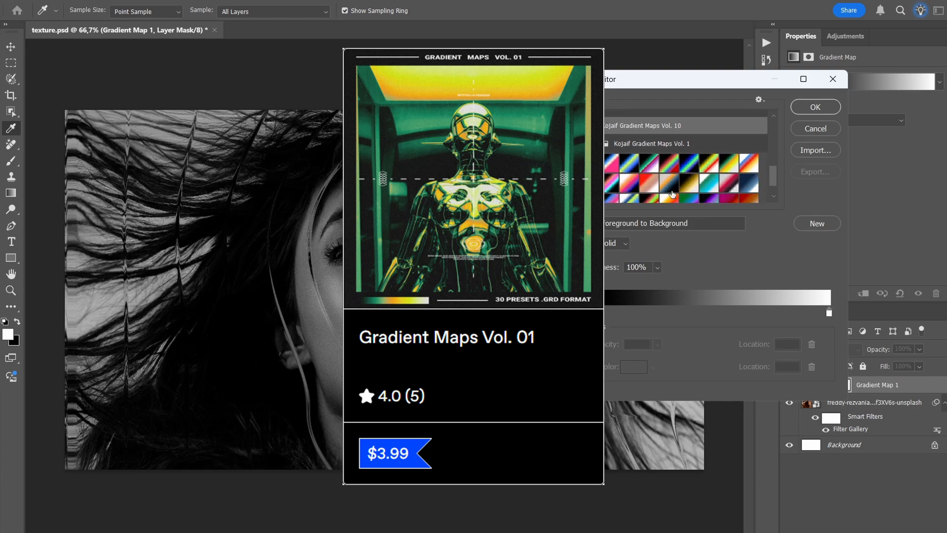
pyautogui.scroll(-2, 673, 193)
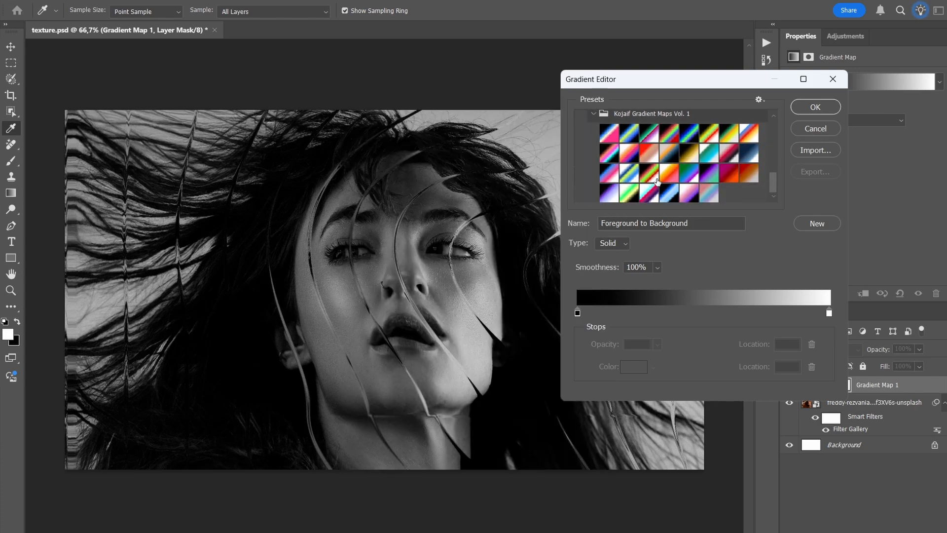
pyautogui.click(609, 178)
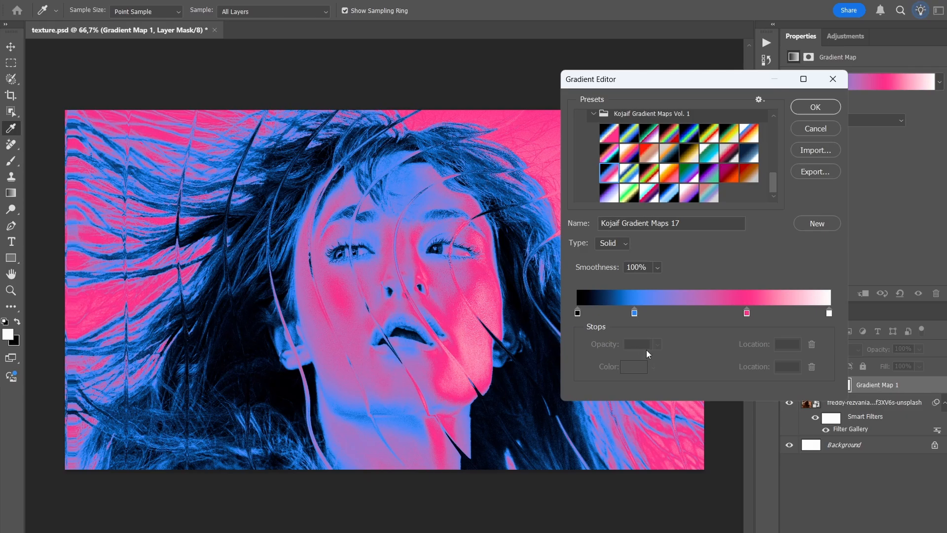
# Delete the blue color stop from the gradient and accept the edited gradient.
pyautogui.click(635, 313)
pyautogui.click(811, 367)
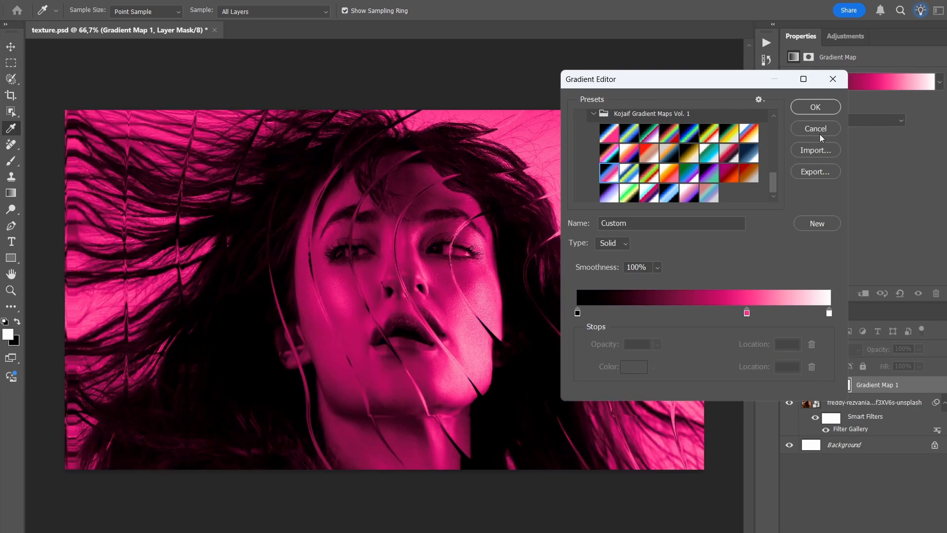
pyautogui.click(815, 107)
# Reopen the gradient map's gradient, shift the pink stop slightly toward black and recolor it to a redder pink.
pyautogui.click(792, 106)
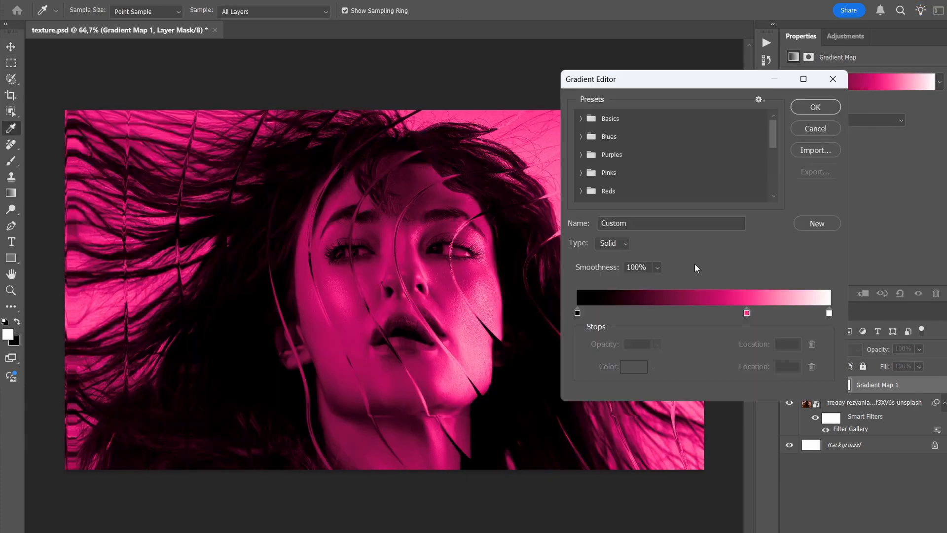
pyautogui.moveTo(747, 312)
pyautogui.mouseDown()
pyautogui.moveTo(712, 313)
pyautogui.moveTo(736, 312)
pyautogui.mouseUp()
pyautogui.doubleClick(737, 312)
pyautogui.moveTo(641, 138); pyautogui.dragTo(652, 132)
pyautogui.click(752, 121)
# Move the white and pink-red stops toward black, set the midpoint between black and pink-red to 46%, and accept the gradient.
pyautogui.moveTo(829, 313); pyautogui.dragTo(722, 318)
pyautogui.moveTo(788, 312); pyautogui.dragTo(778, 315)
pyautogui.moveTo(577, 313)
pyautogui.mouseDown()
pyautogui.moveTo(591, 313)
pyautogui.moveTo(578, 314)
pyautogui.mouseUp()
pyautogui.moveTo(652, 309)
pyautogui.mouseDown()
pyautogui.moveTo(637, 312)
pyautogui.moveTo(671, 312)
pyautogui.moveTo(636, 311)
pyautogui.moveTo(645, 312)
pyautogui.mouseUp()
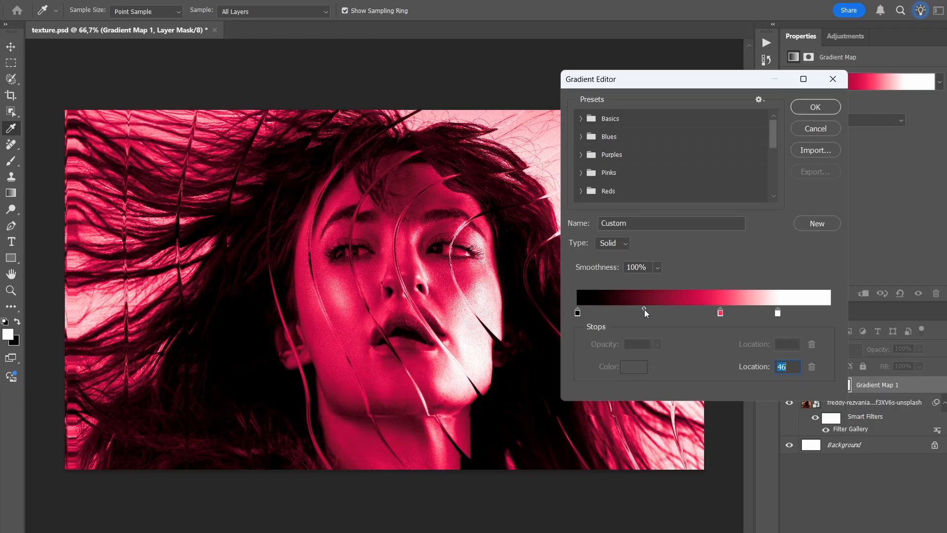
pyautogui.click(813, 112)
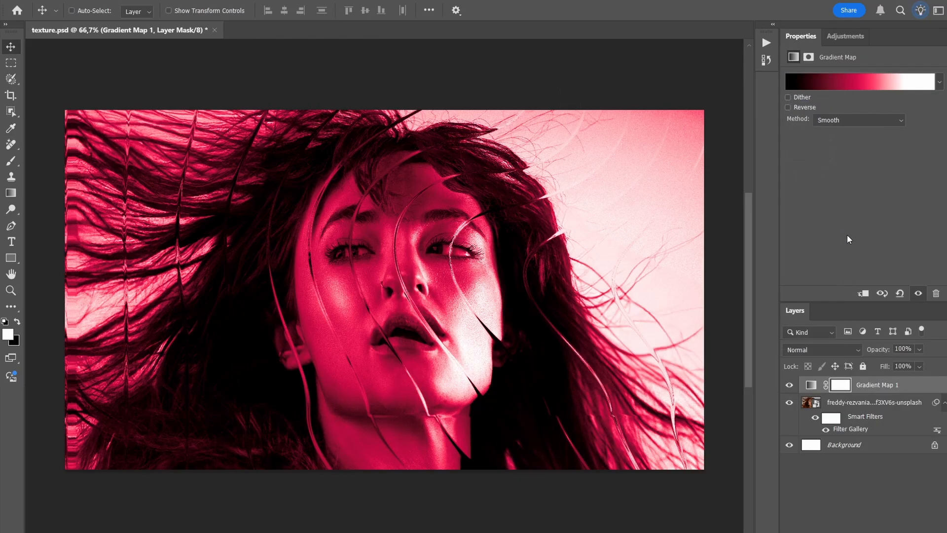